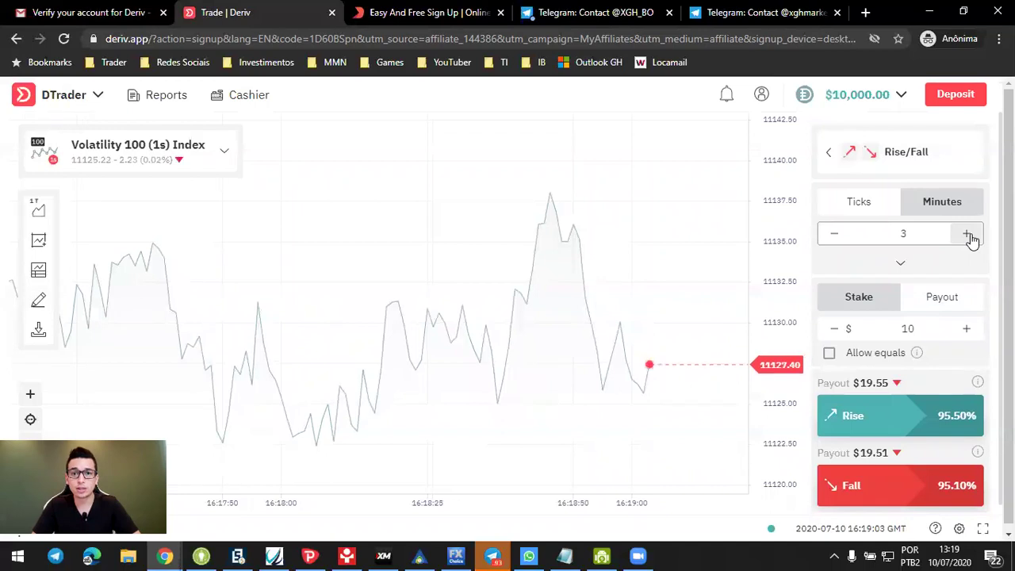
click(969, 235)
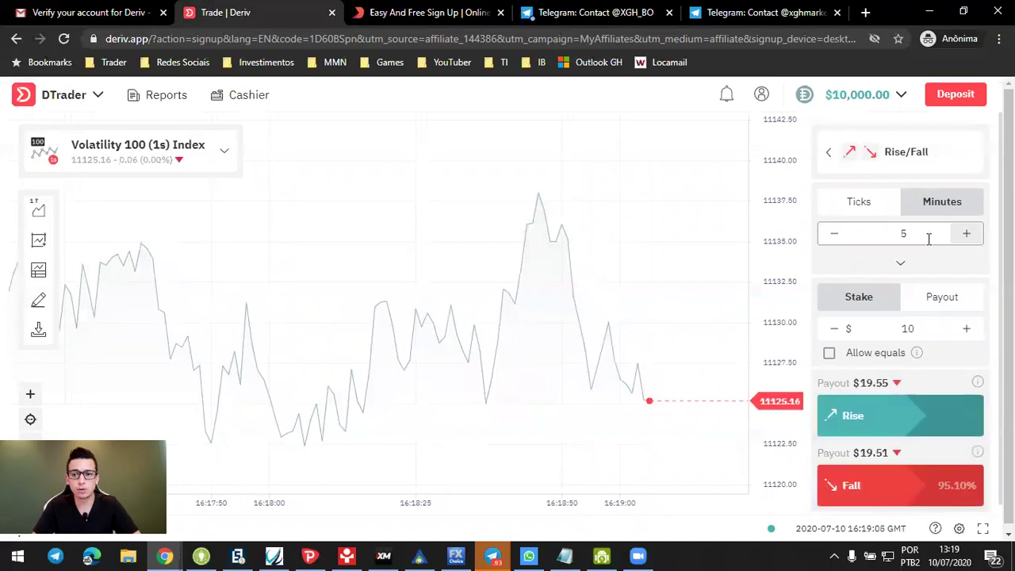
Step: Extend the Rise/Fall contract to 5 minutes and price it by a $10 payout
click(943, 296)
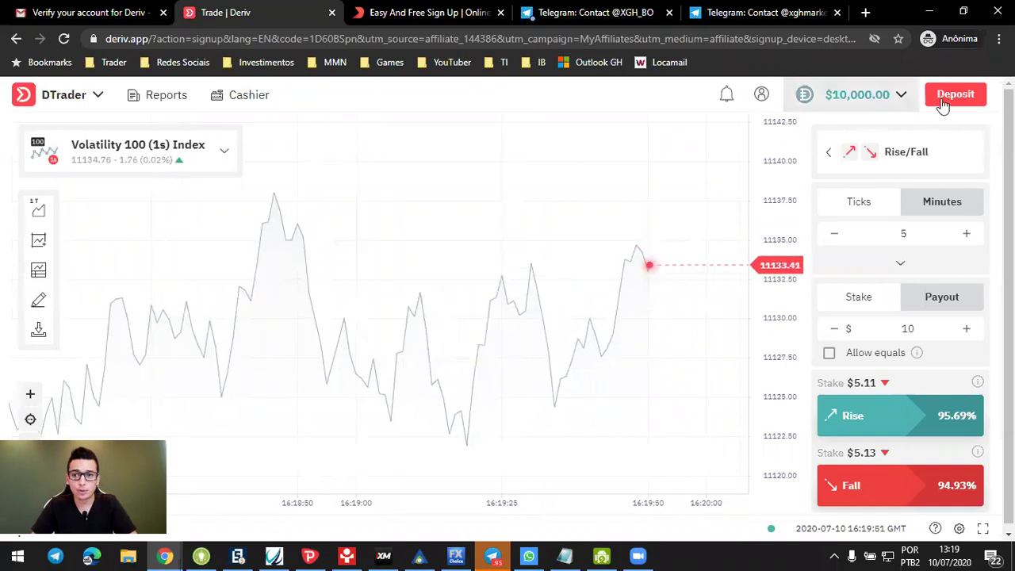
Step: Switch to Real accounts and add a Deriv account with US Dollar as its currency
click(902, 97)
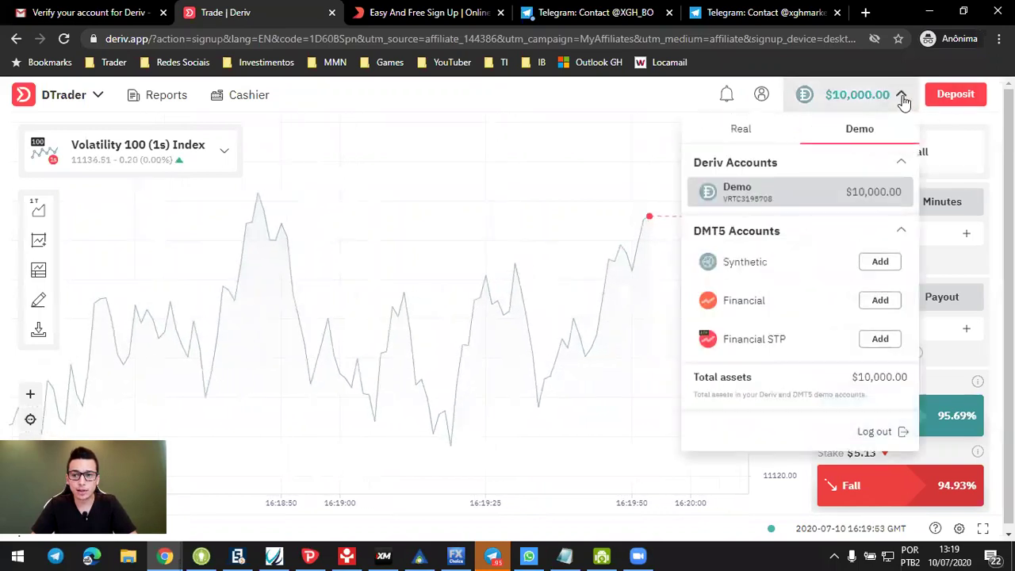
click(741, 129)
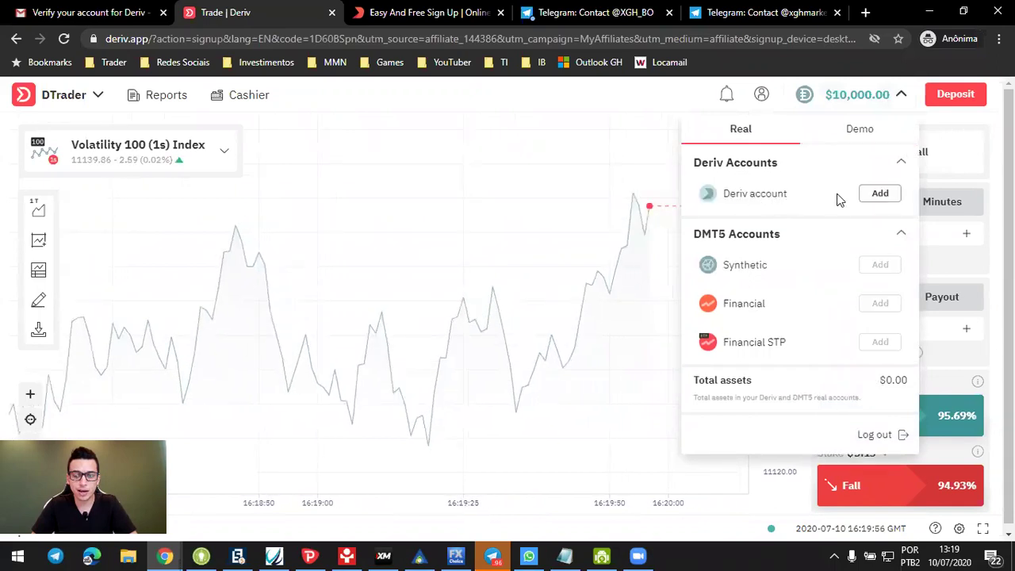
click(878, 195)
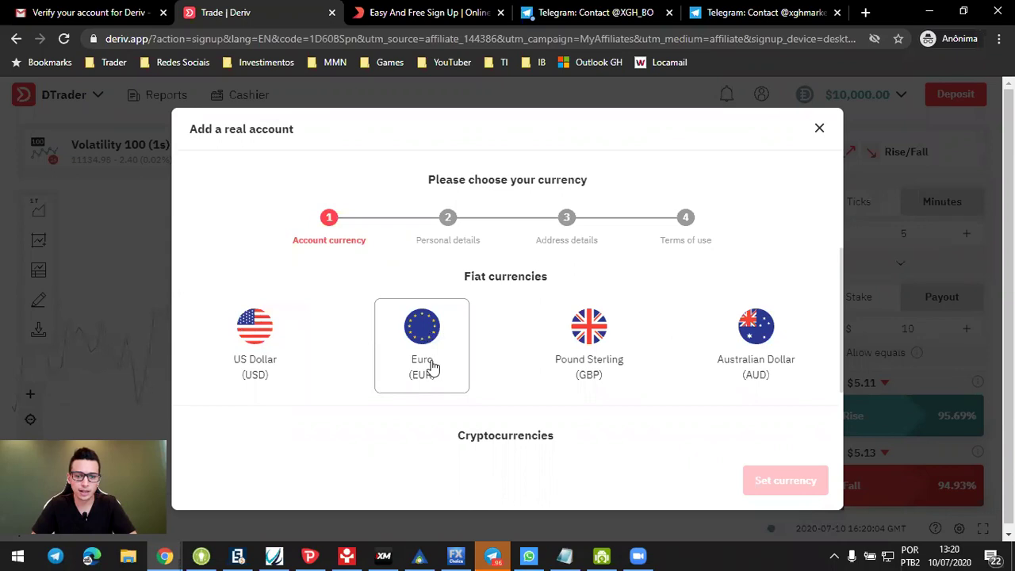
scroll(775, 349, down, 2)
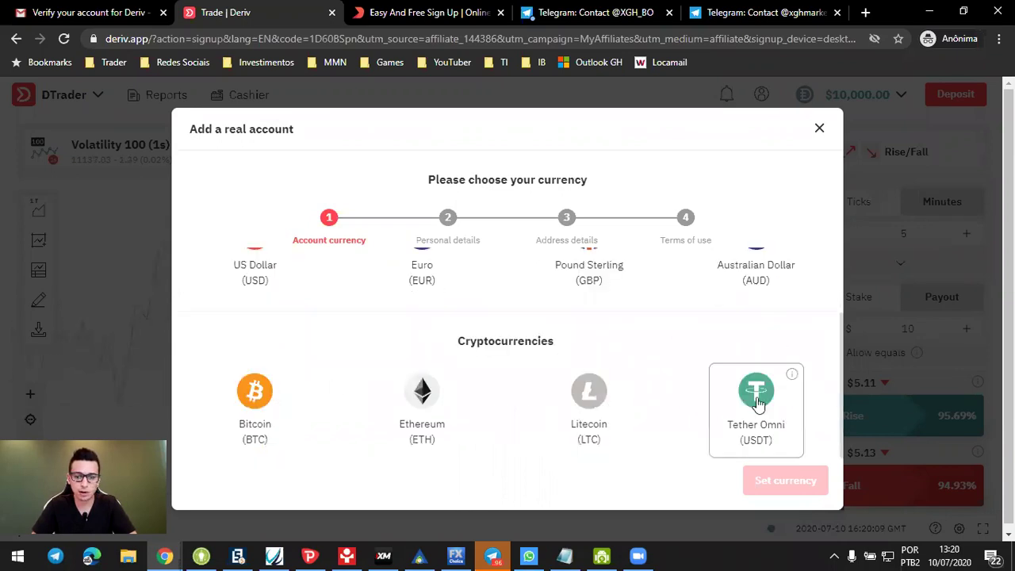
scroll(758, 404, up, 2)
click(263, 339)
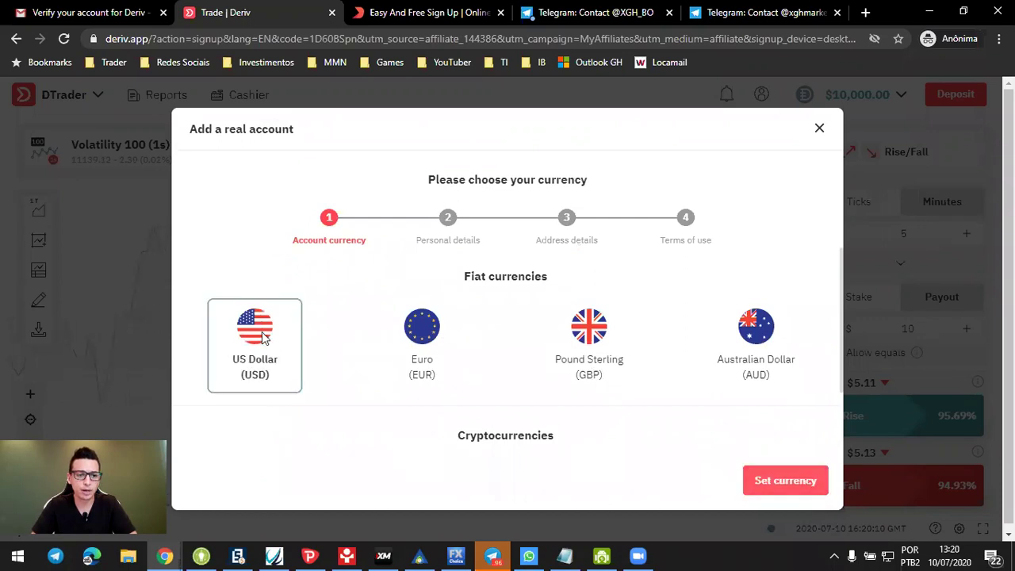
click(775, 479)
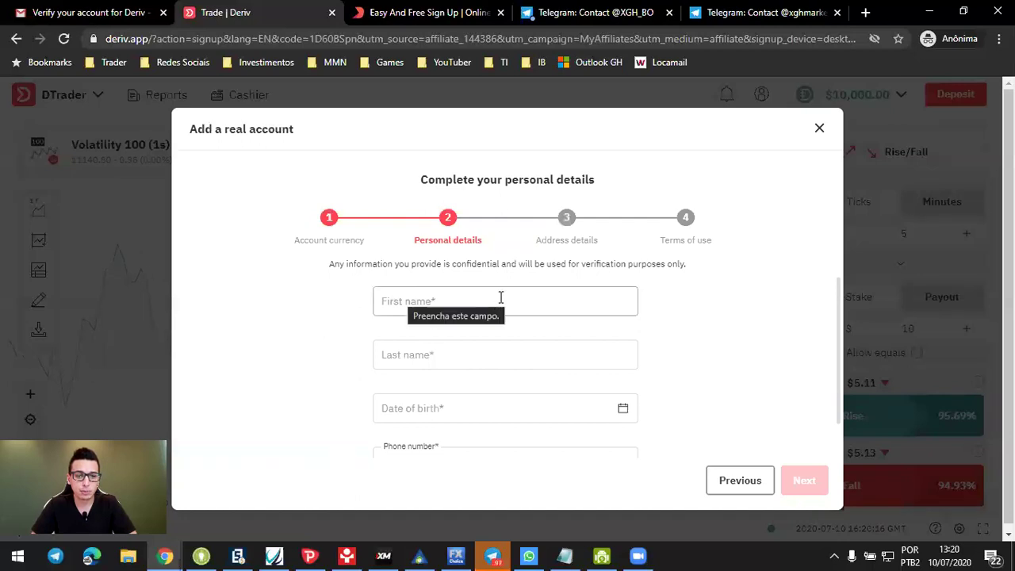
Step: Enter the phone number and both lines of the street address
scroll(444, 412, down, 1)
click(420, 423)
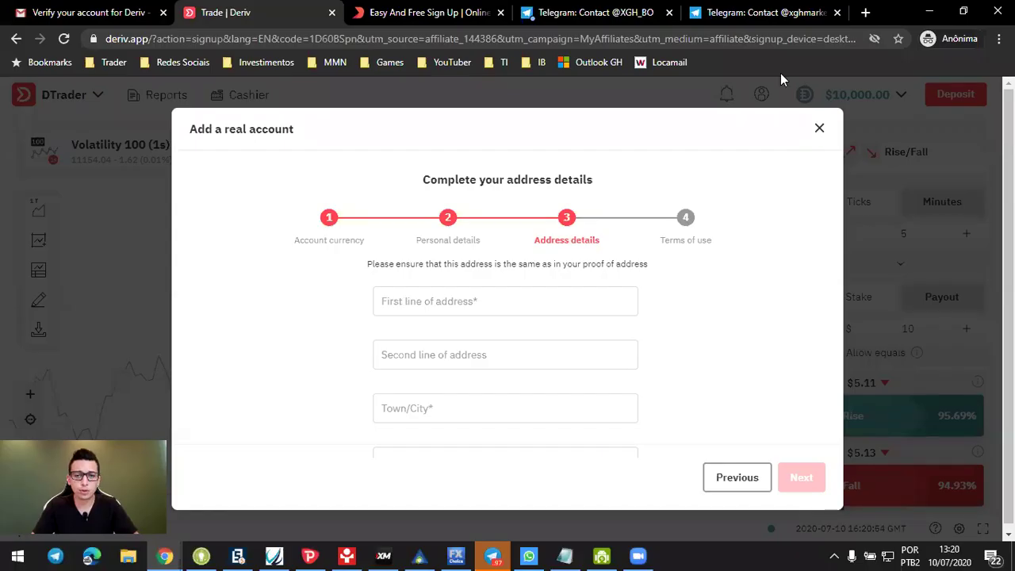
click(458, 300)
key(Tab)
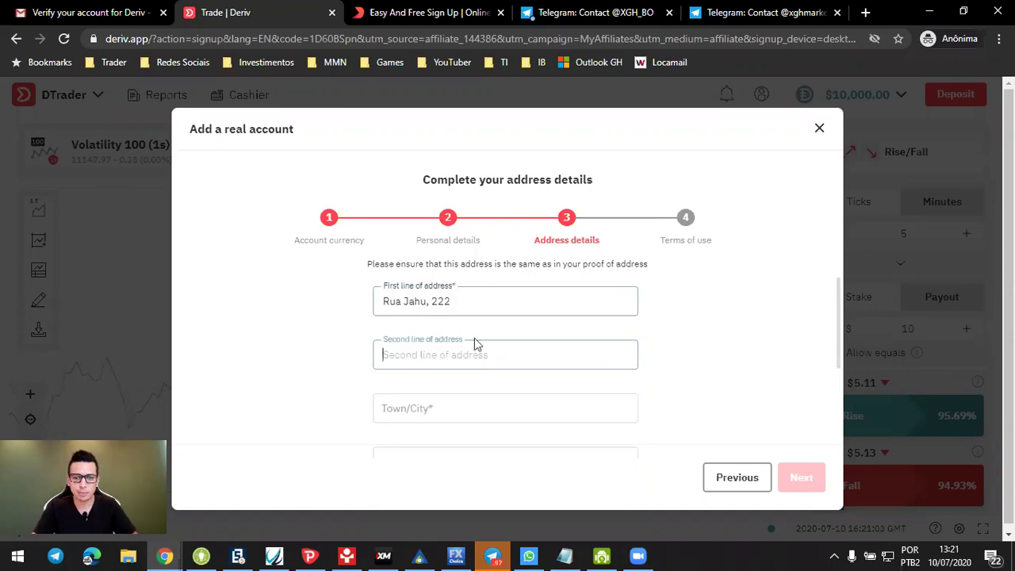
click(458, 357)
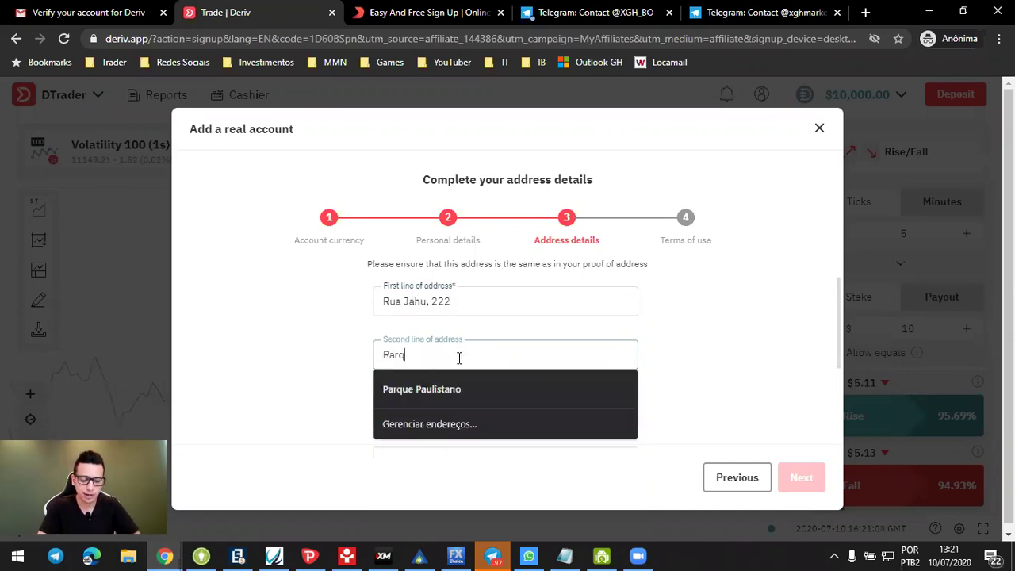
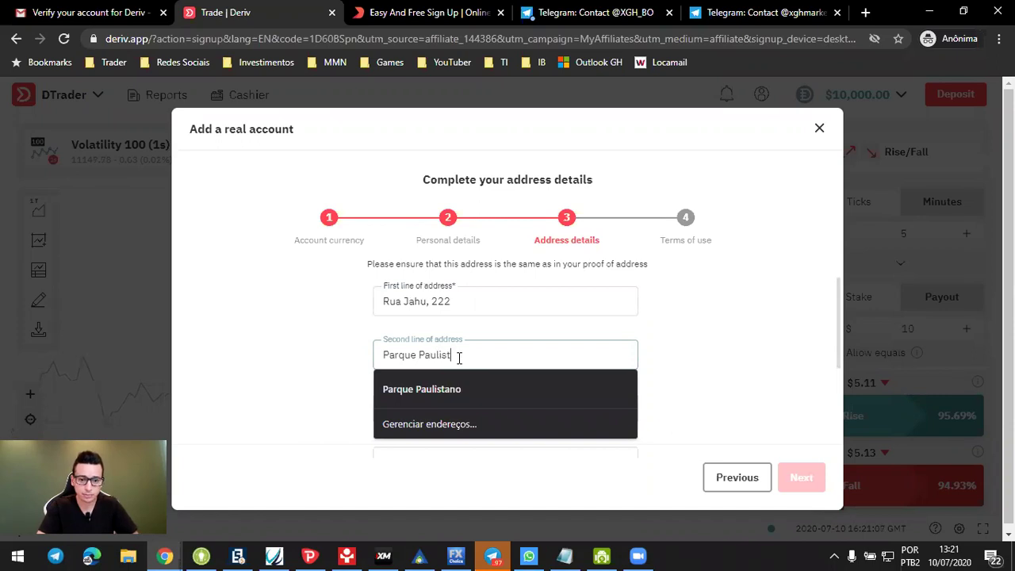
Step: Fill in the town/city, state and postal code, then continue to Terms of use
scroll(444, 351, down, 3)
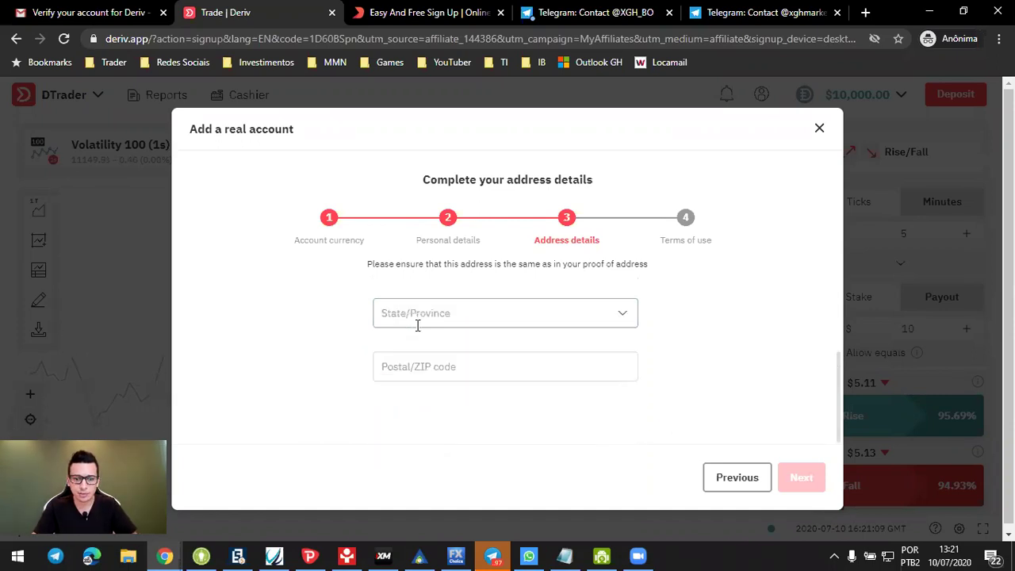
key(Tab)
text(Cotia)
key(Tab)
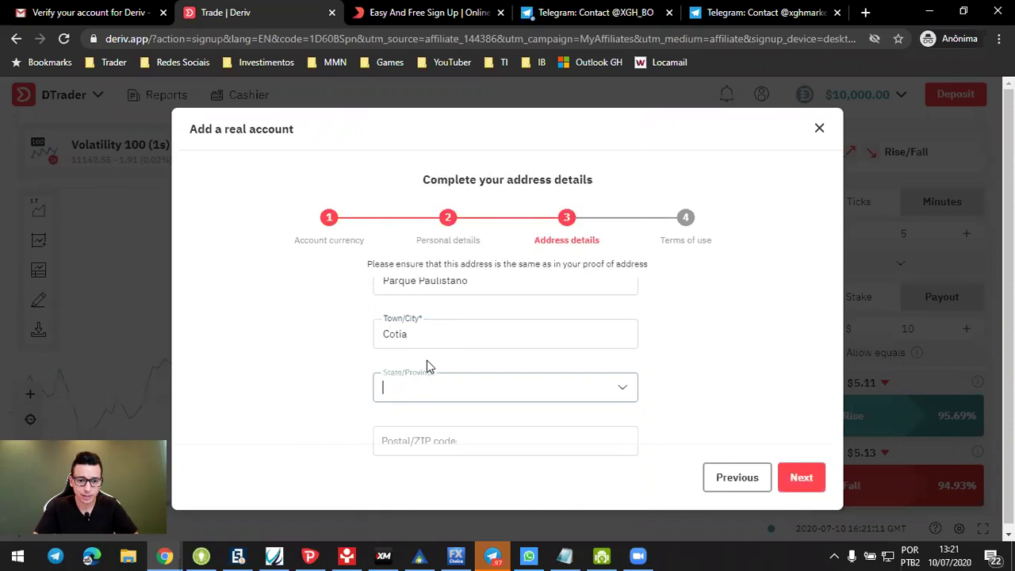
text(São)
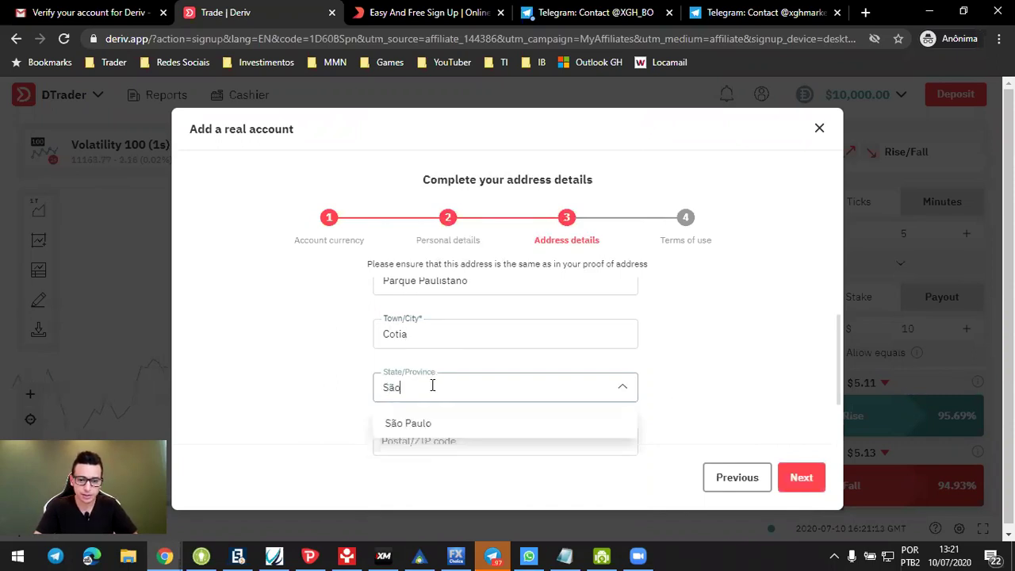
click(406, 421)
scroll(721, 344, down, 1)
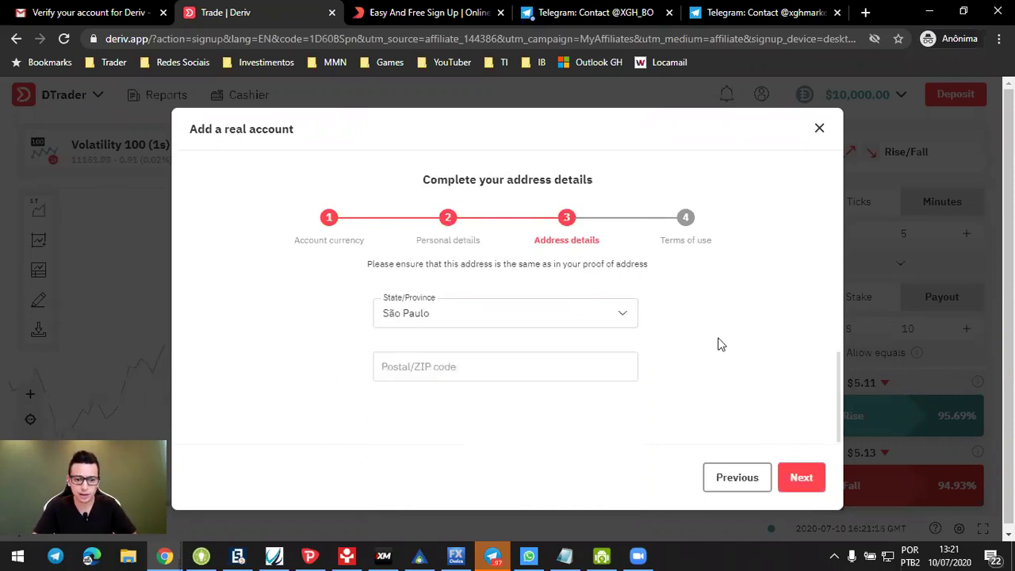
click(481, 363)
text(06716263)
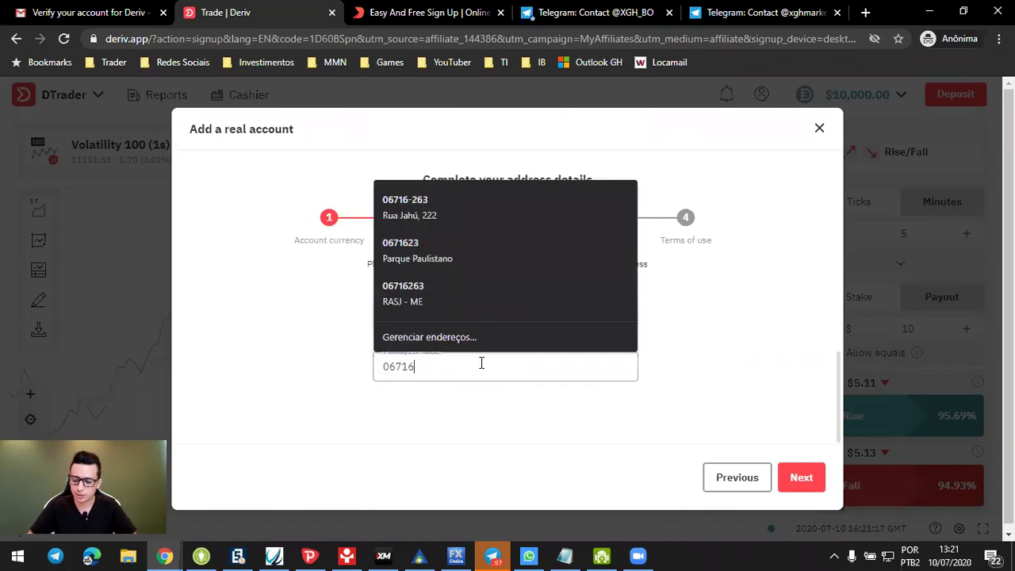
click(794, 477)
scroll(457, 349, down, 2)
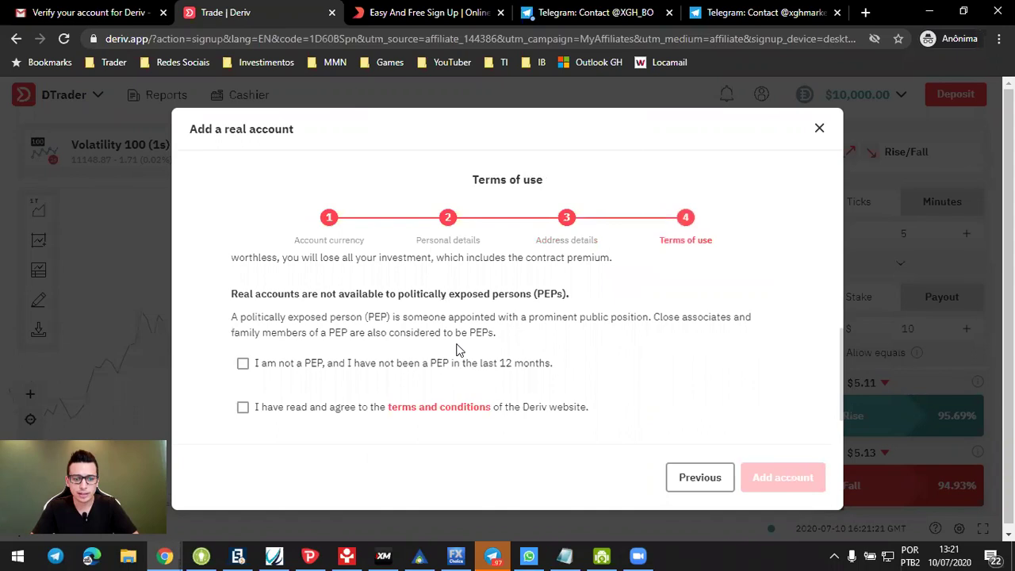
Step: Declare non-PEP status, accept the terms and conditions, and create the real USD account
click(284, 366)
click(263, 414)
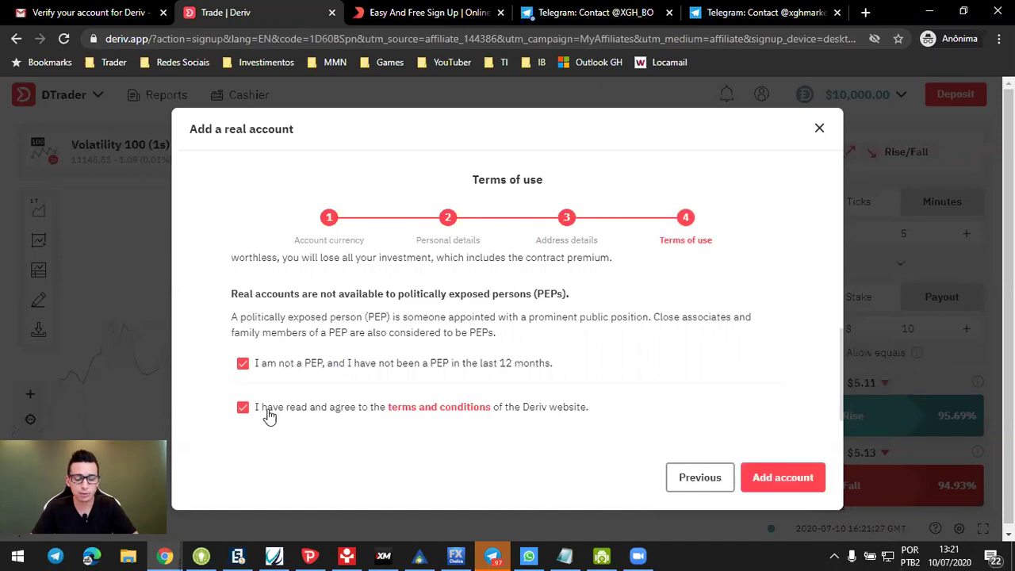
click(785, 478)
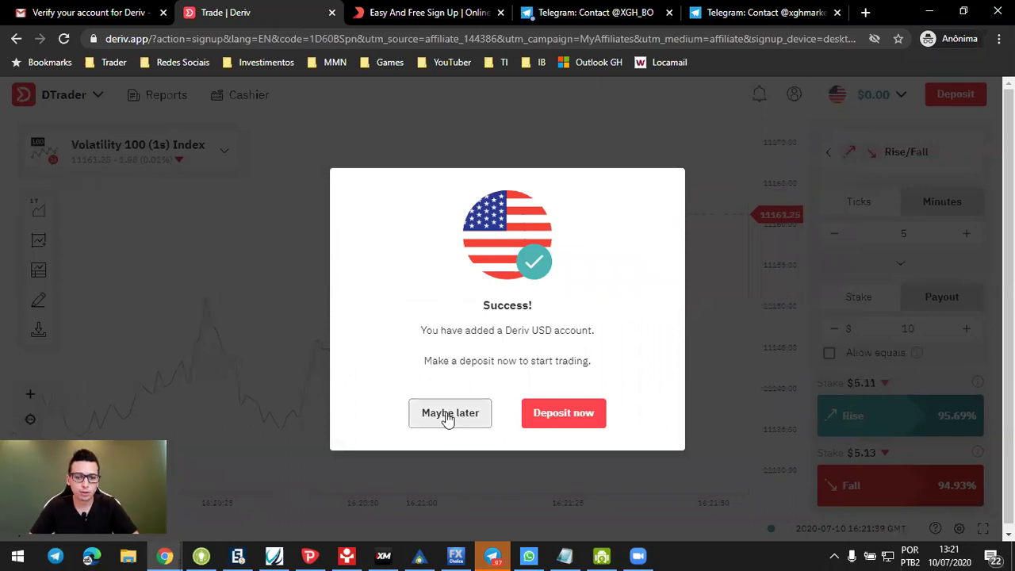
Step: Go to the Cashier deposit page from the account success dialog
click(563, 413)
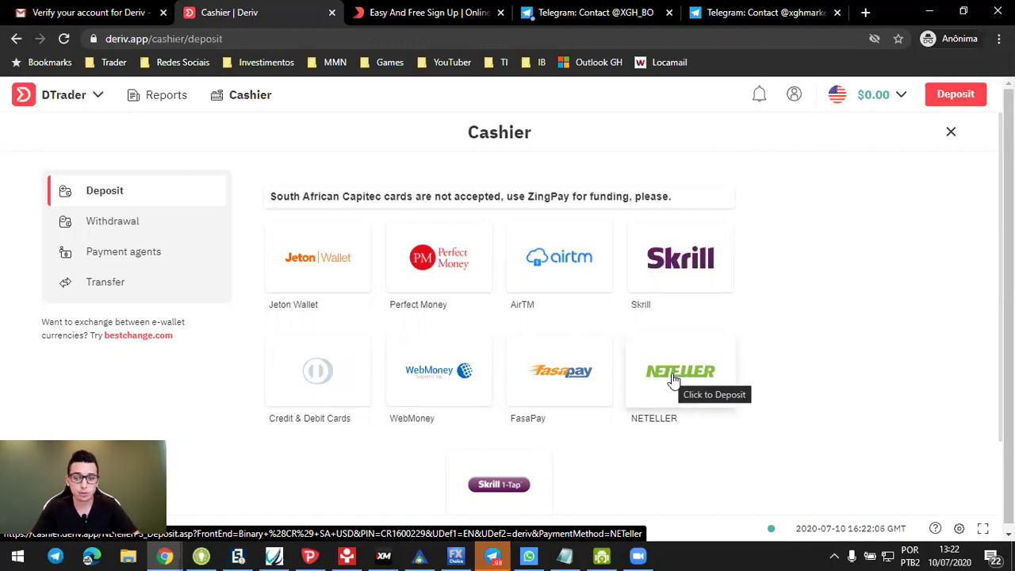
Step: Preview the NETELLER deposit form repeatedly, dismissing WhatsApp notifications, and return to the payment methods
click(672, 380)
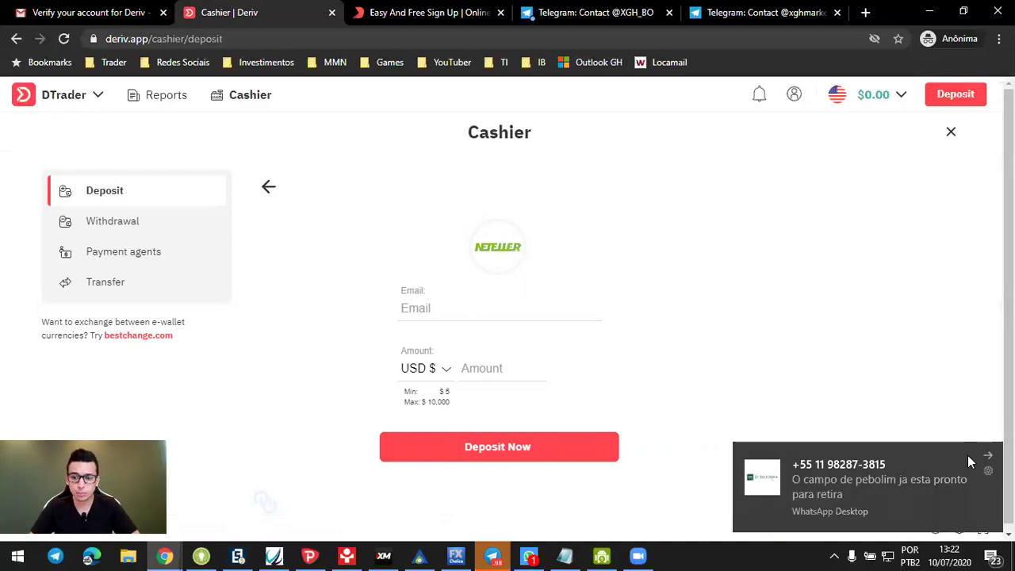
click(987, 453)
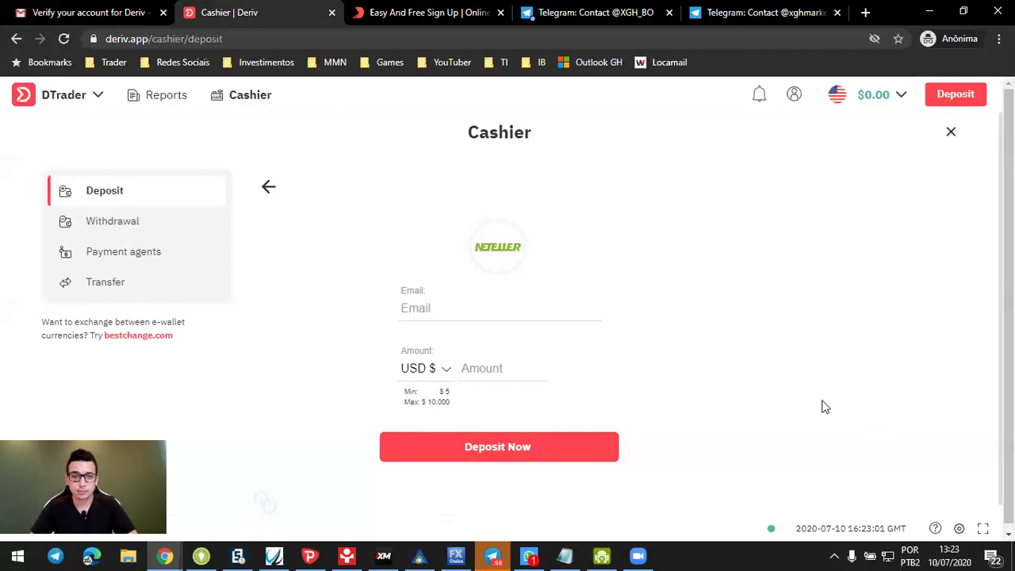
click(265, 185)
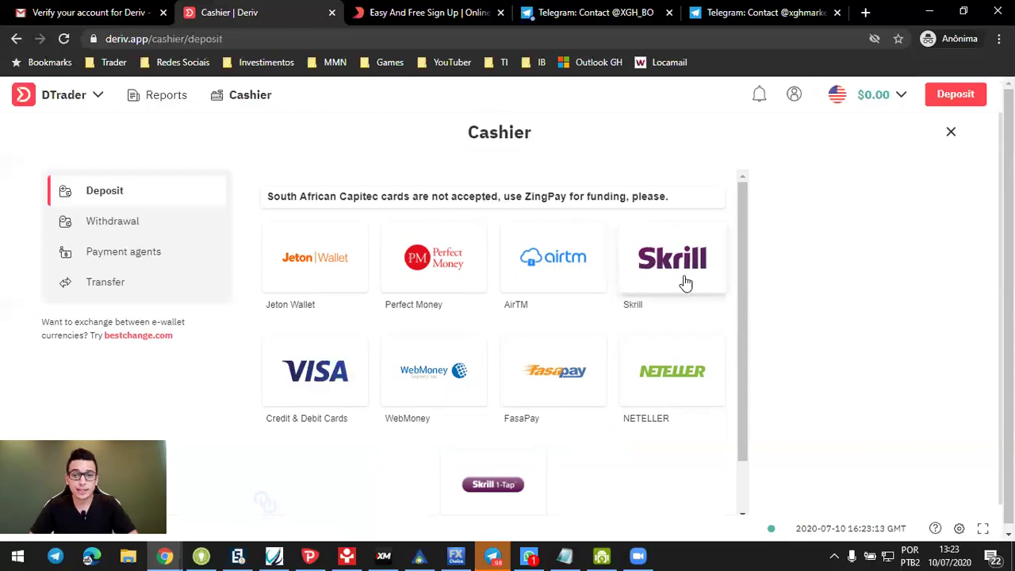
click(672, 370)
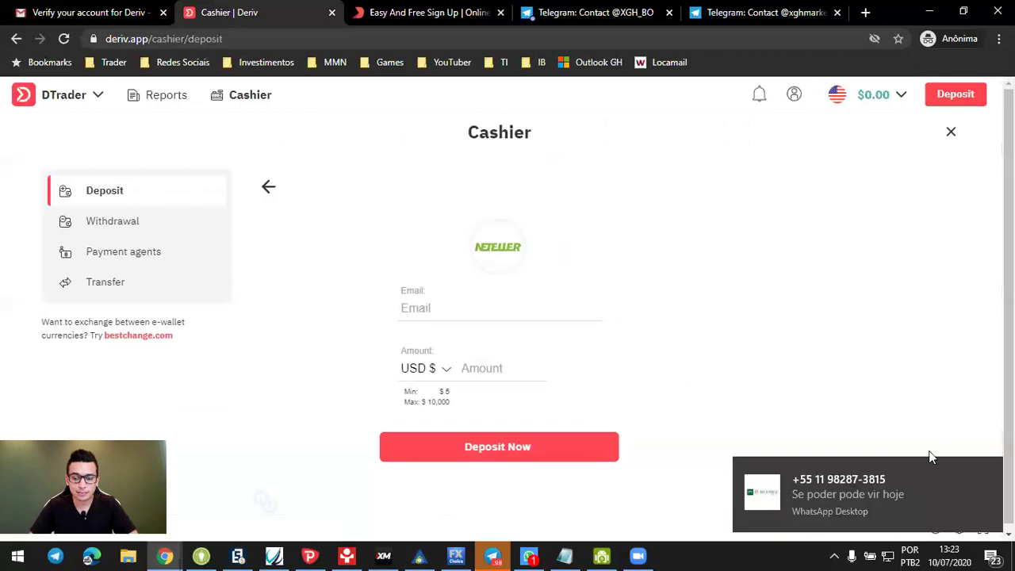
click(987, 469)
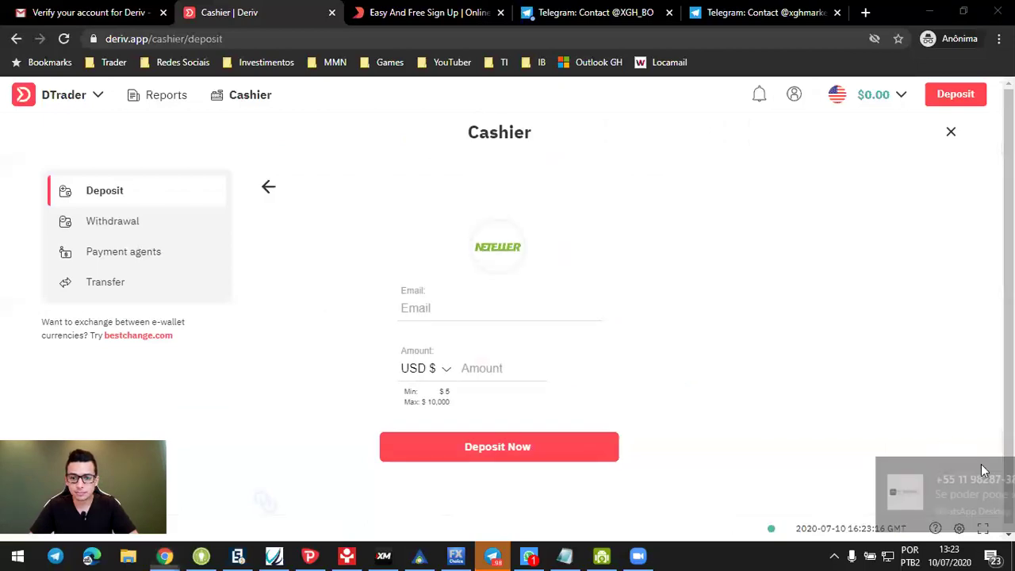
click(264, 187)
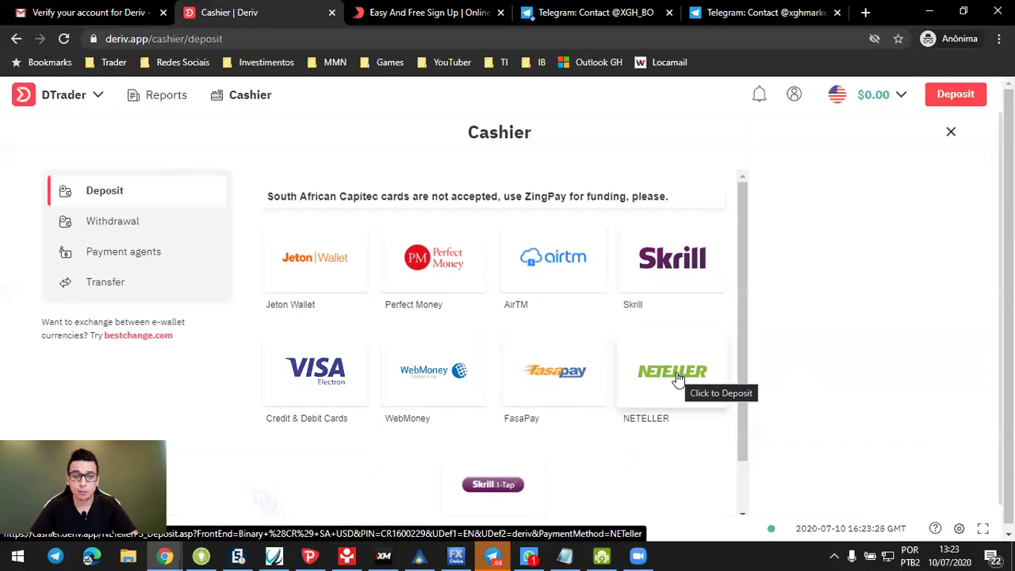
click(678, 378)
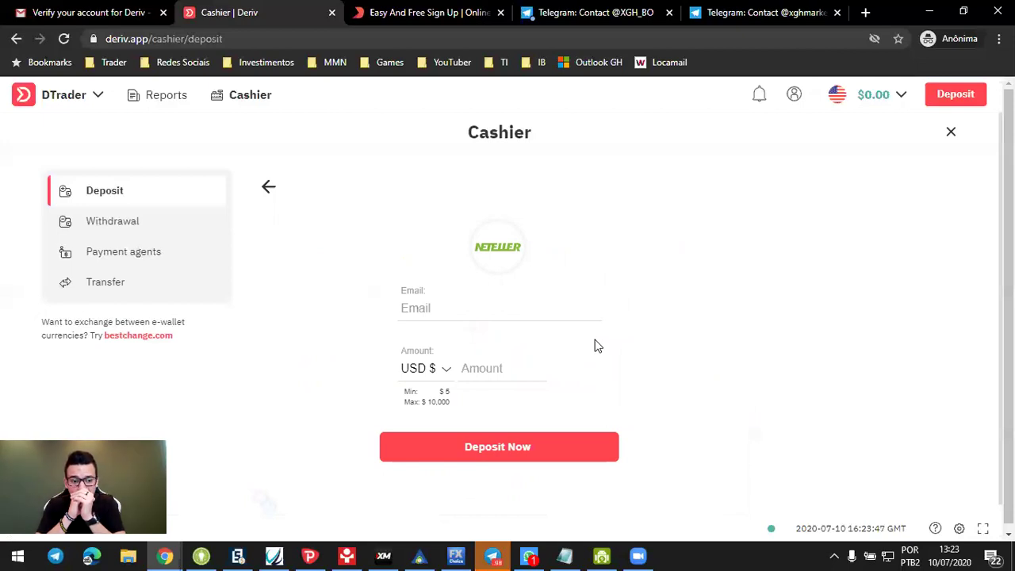
click(271, 189)
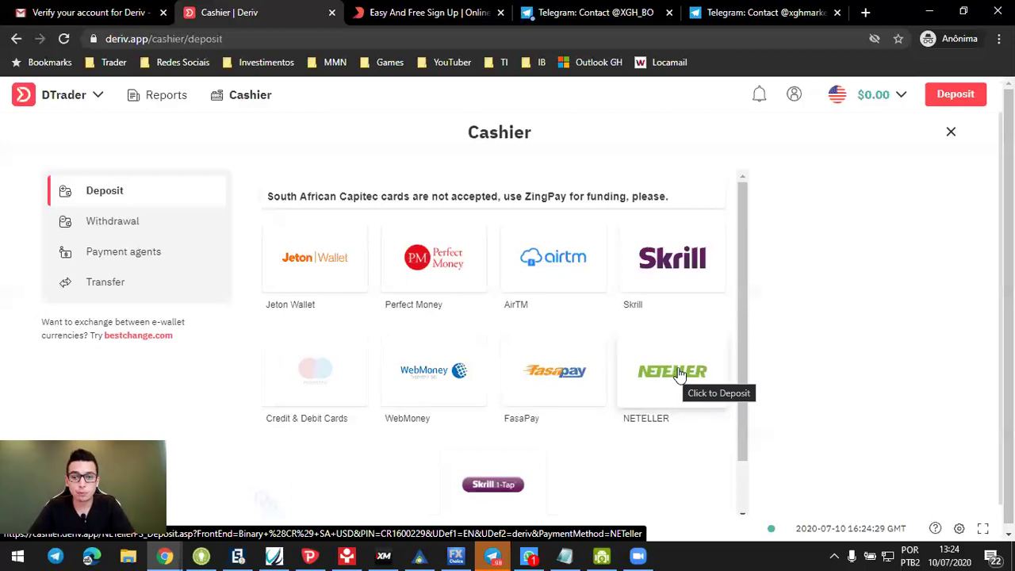
Step: Reopen the NETELLER USD deposit form ($5 to $10,000) and show the Deriv platform list
click(675, 373)
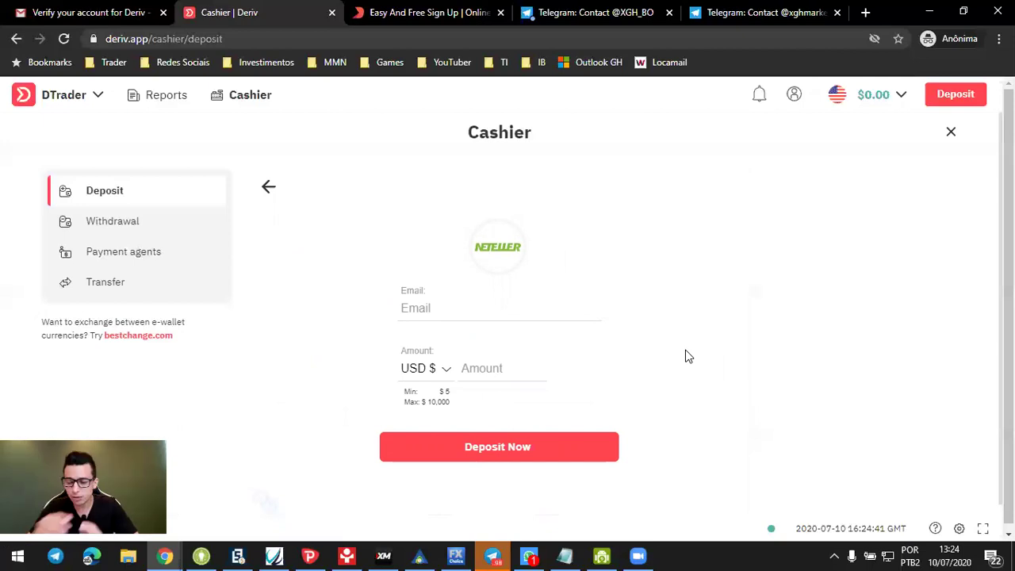
click(268, 188)
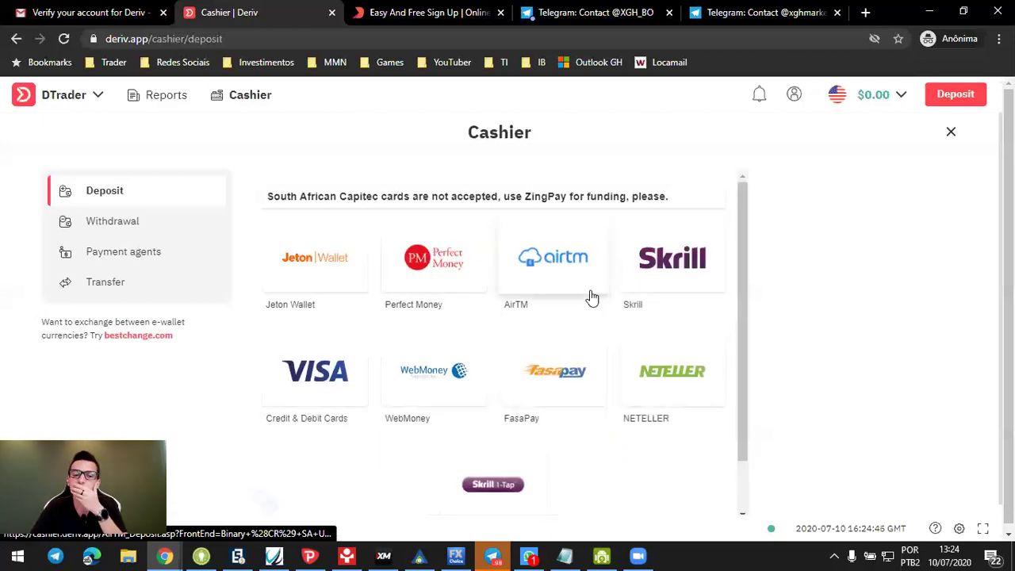
click(685, 386)
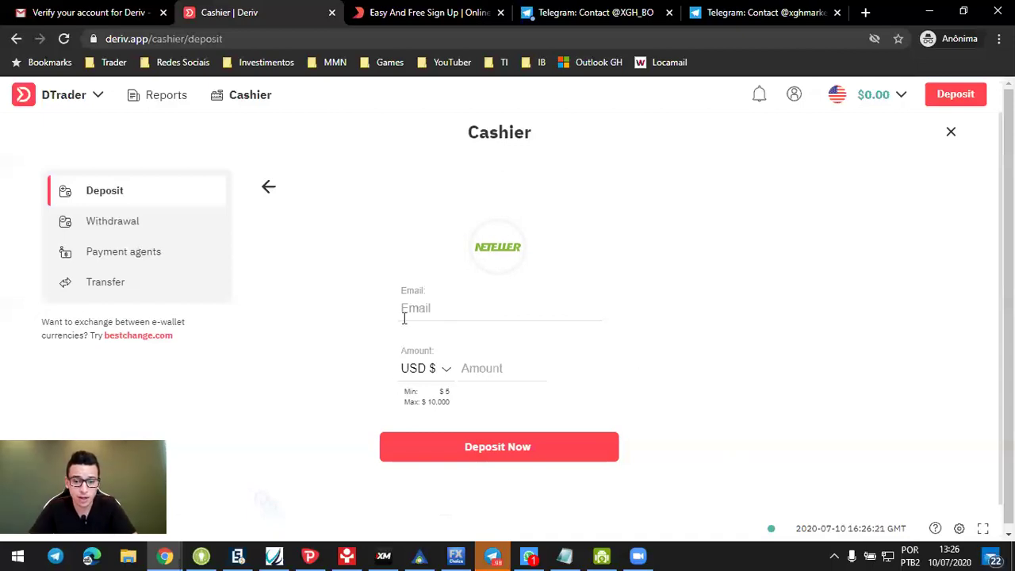
click(988, 366)
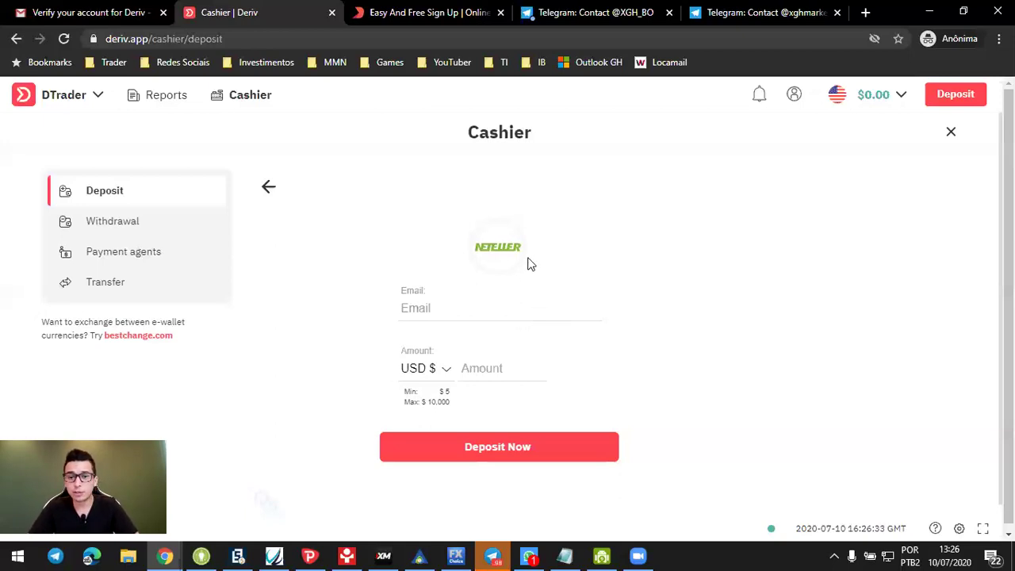
click(95, 112)
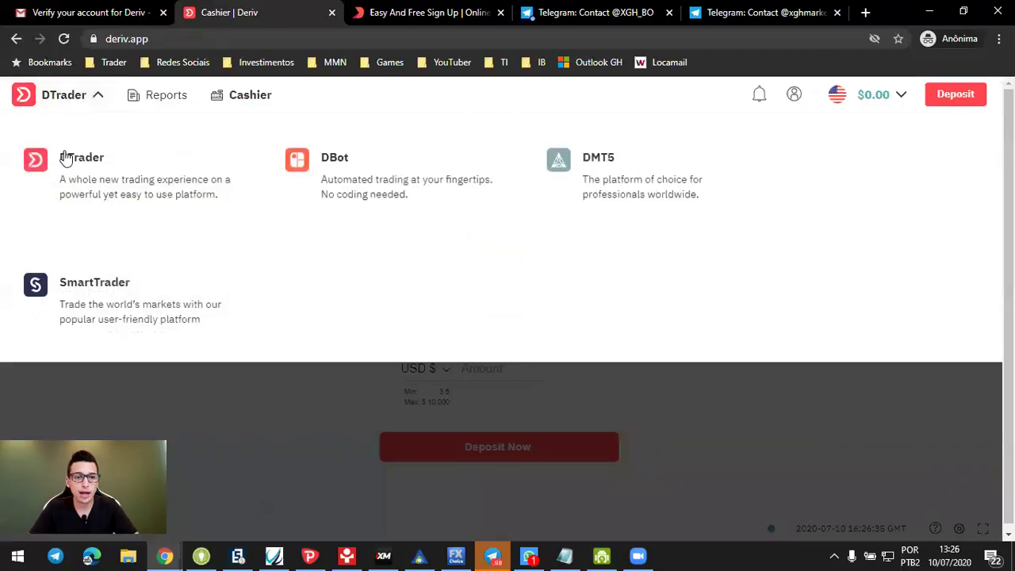
Step: Return to DTrader and browse the Forex, Stock Indices and Commodities markets before closing the list
click(65, 157)
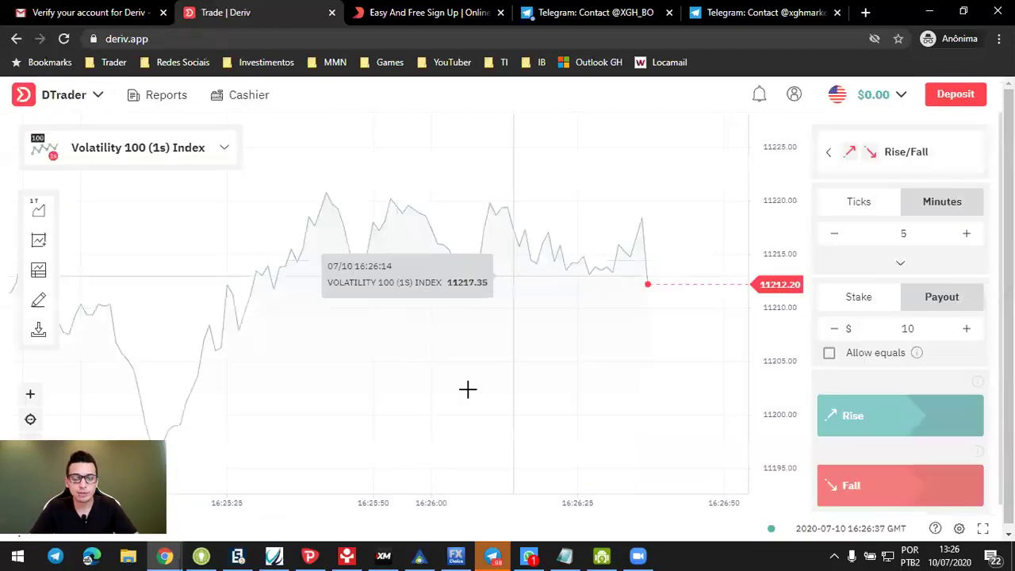
click(228, 162)
scroll(272, 364, down, 5)
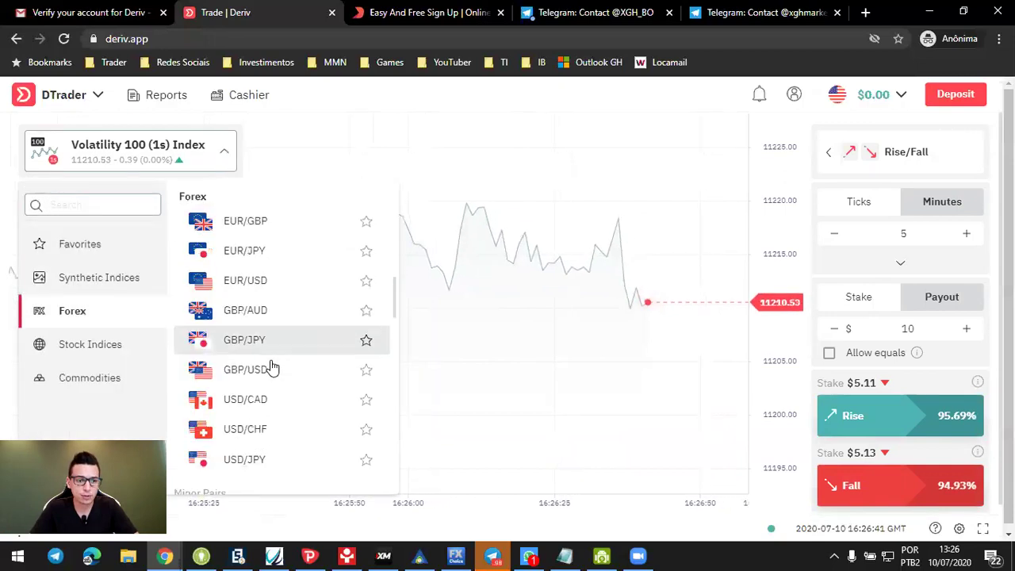
scroll(261, 322, up, 3)
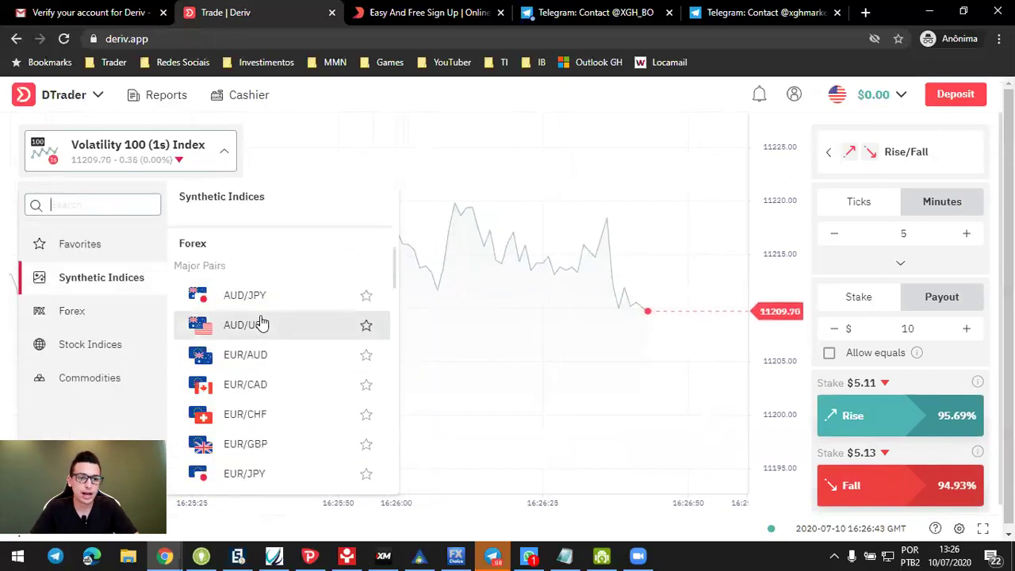
scroll(261, 325, down, 4)
scroll(262, 327, down, 10)
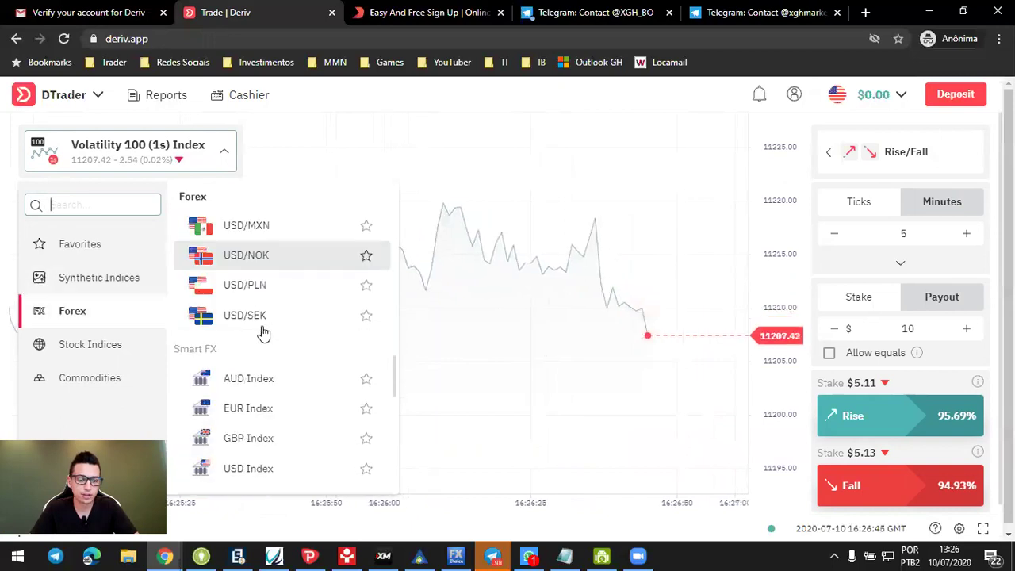
scroll(270, 383, down, 4)
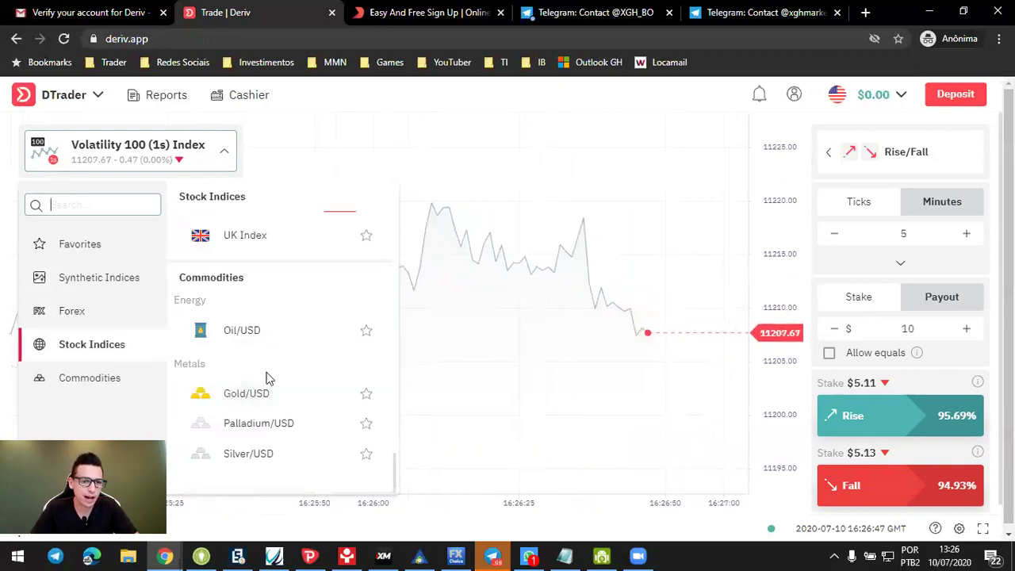
click(448, 254)
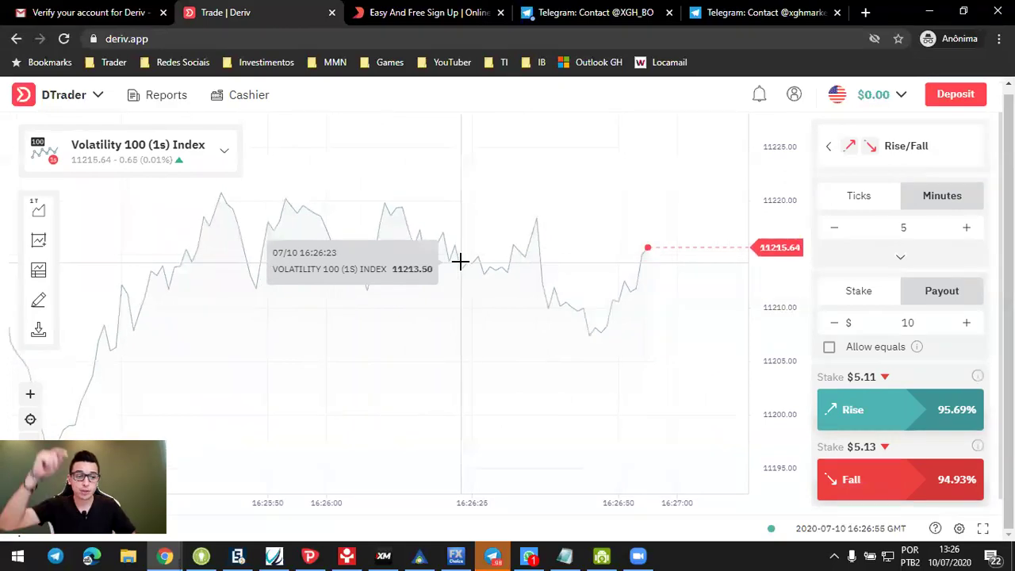
Step: Close the Deriv trading and sign-up tabs in Chrome
key(ctrl+w)
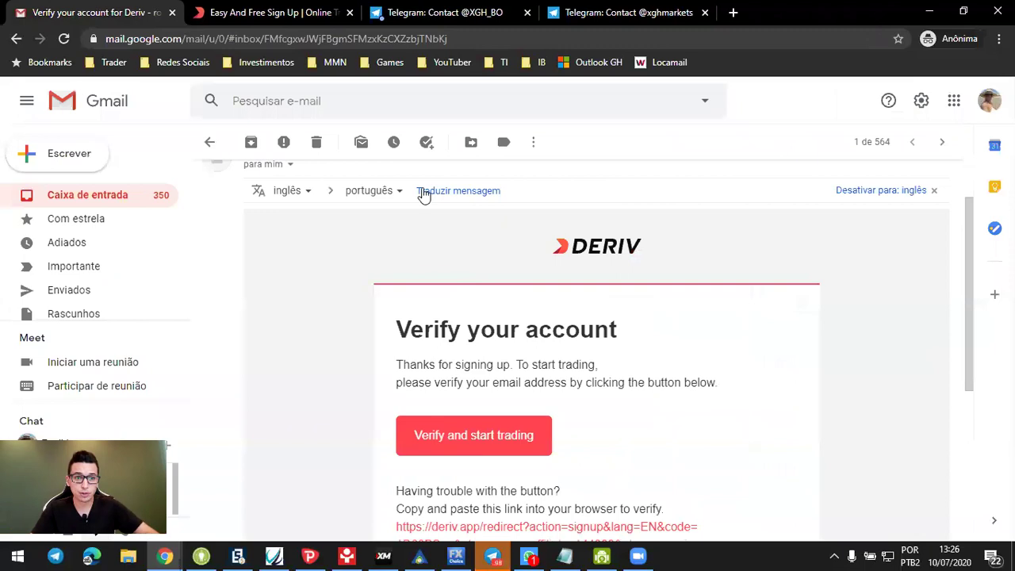
click(289, 12)
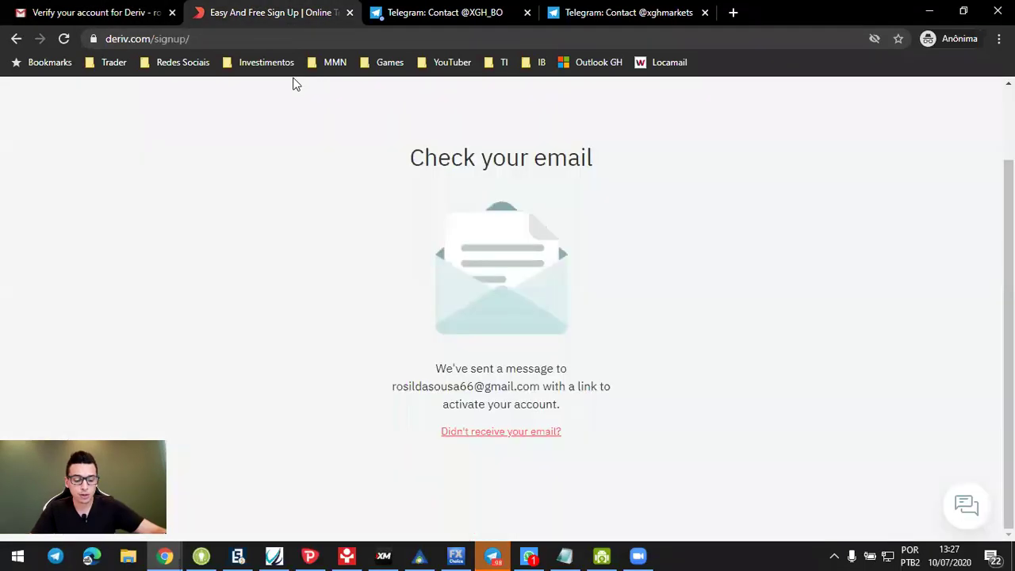
key(ctrl+w)
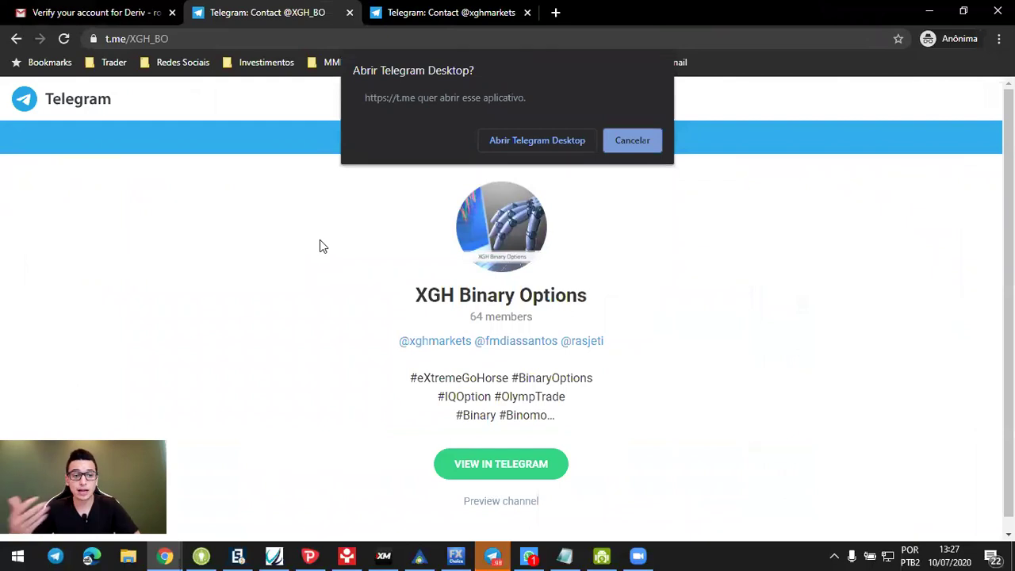
Step: Open the XGH Binary Options channel in Telegram Desktop's XGH BO folder and mark EUR/CAD
click(537, 141)
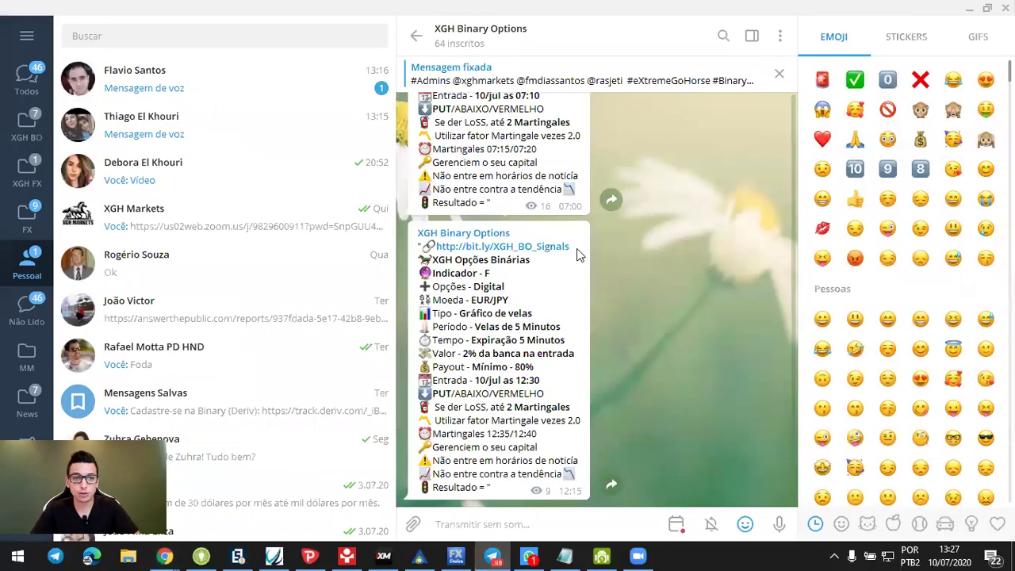
click(27, 125)
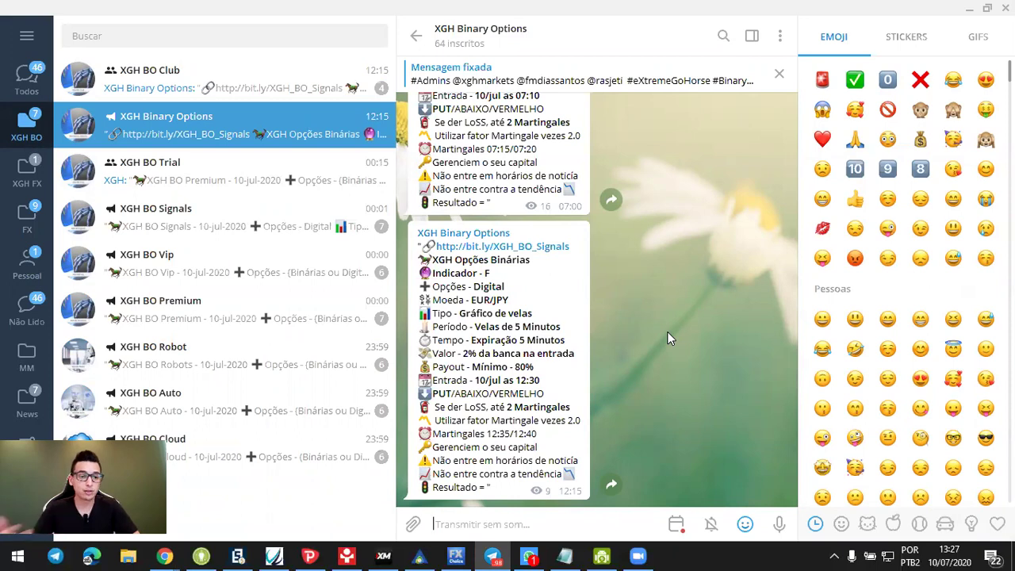
scroll(656, 342, up, 3)
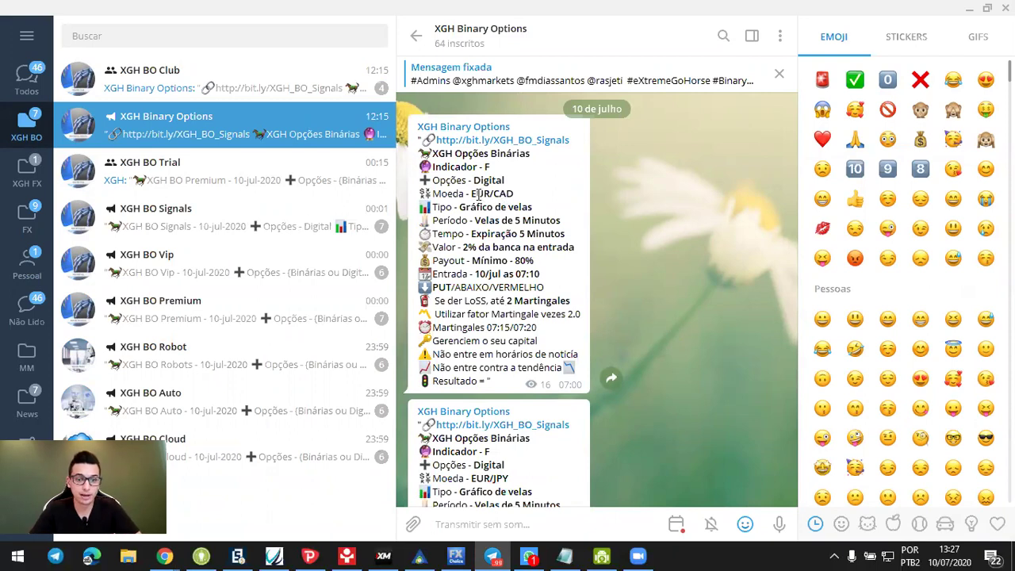
drag(472, 193, 533, 194)
click(541, 272)
Step: Highlight the EUR/JPY signal's 12:30 PUT entry, 5-minute period, 2% stake and 80% payout
scroll(543, 271, down, 3)
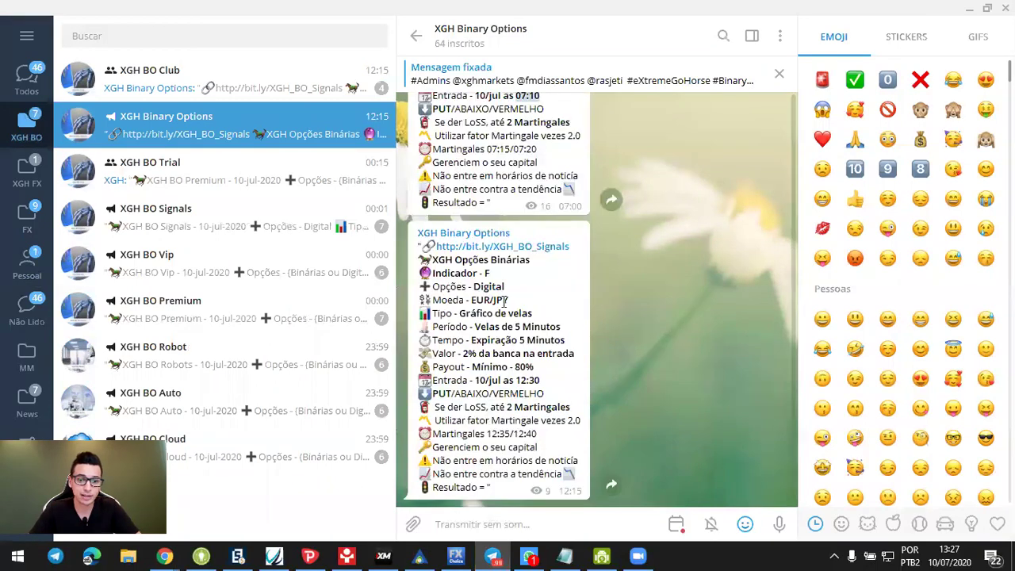
drag(474, 297, 526, 298)
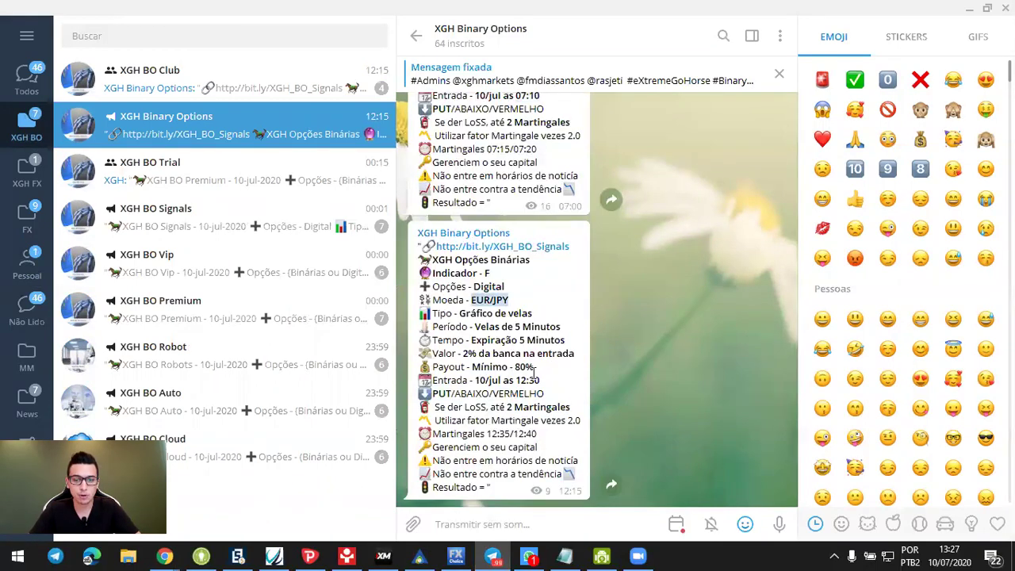
drag(515, 381, 560, 386)
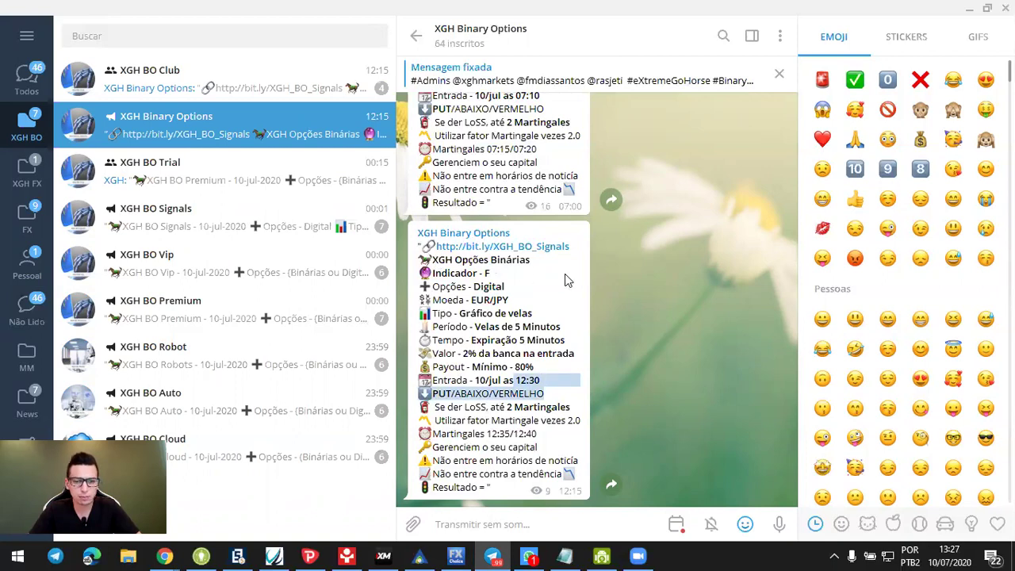
click(559, 298)
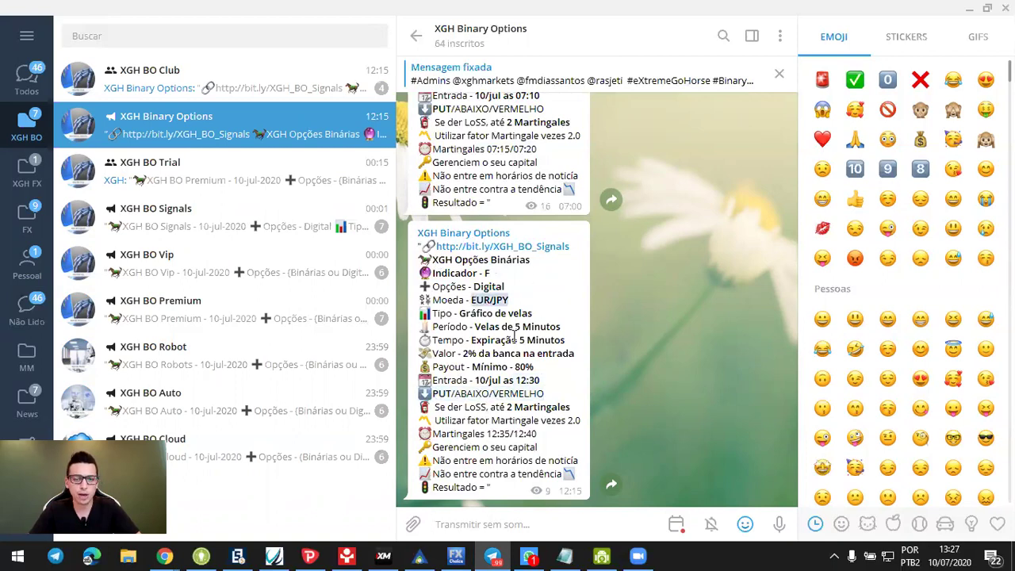
drag(509, 327, 591, 331)
drag(451, 355, 553, 366)
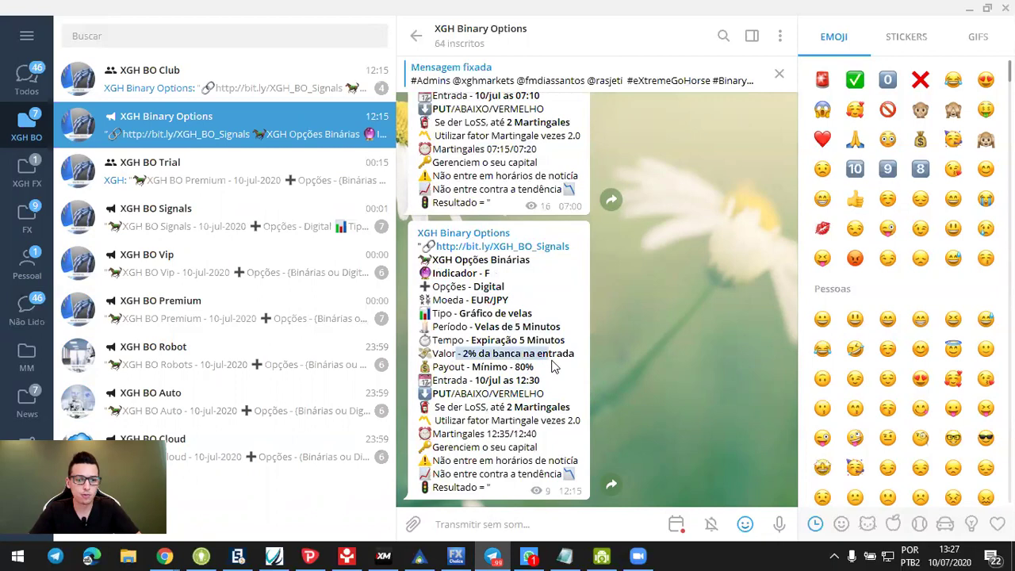
drag(472, 367, 537, 374)
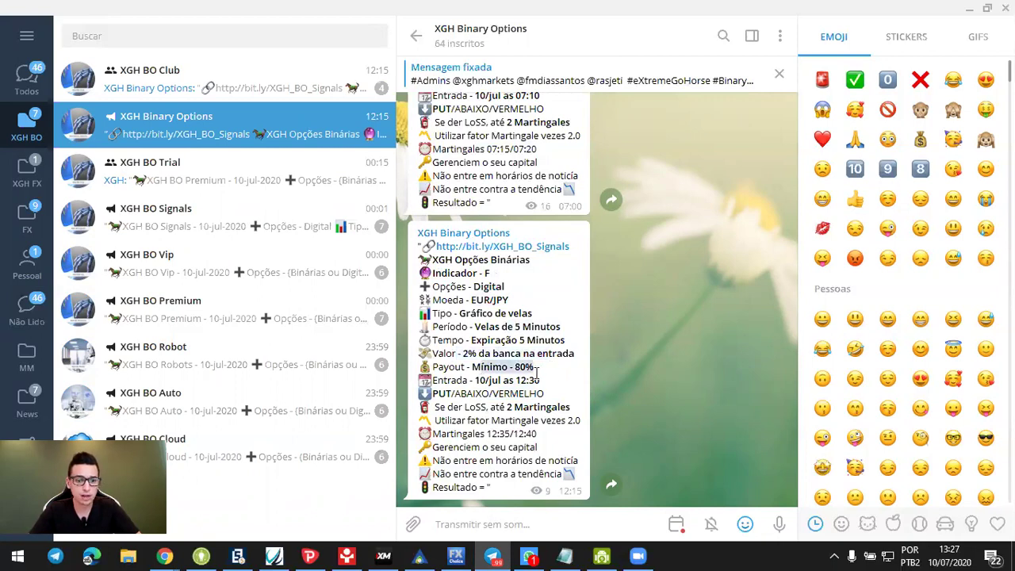